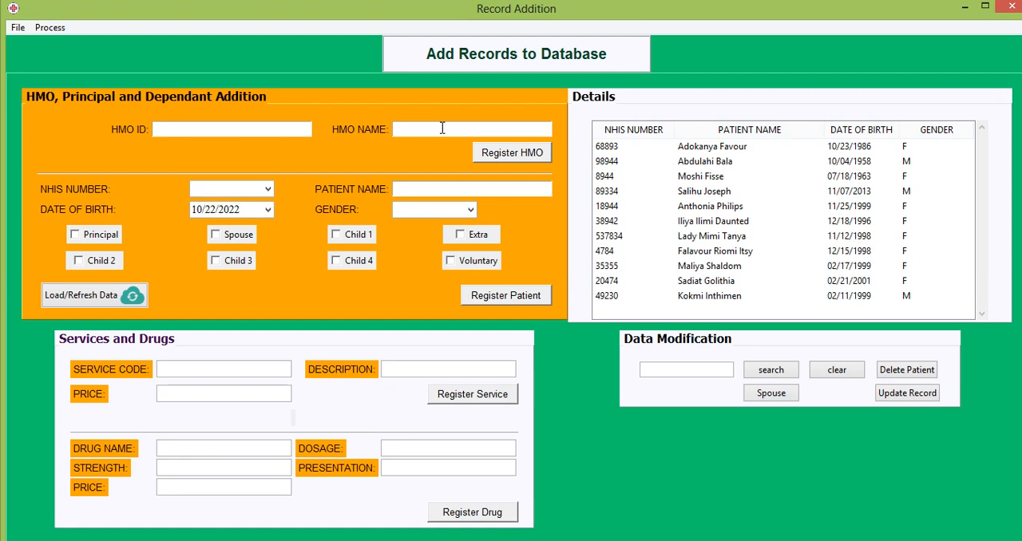
Try registering a blank HMO, and register one with HMO ID 489834HI and HMO name Health Manager
click(524, 154)
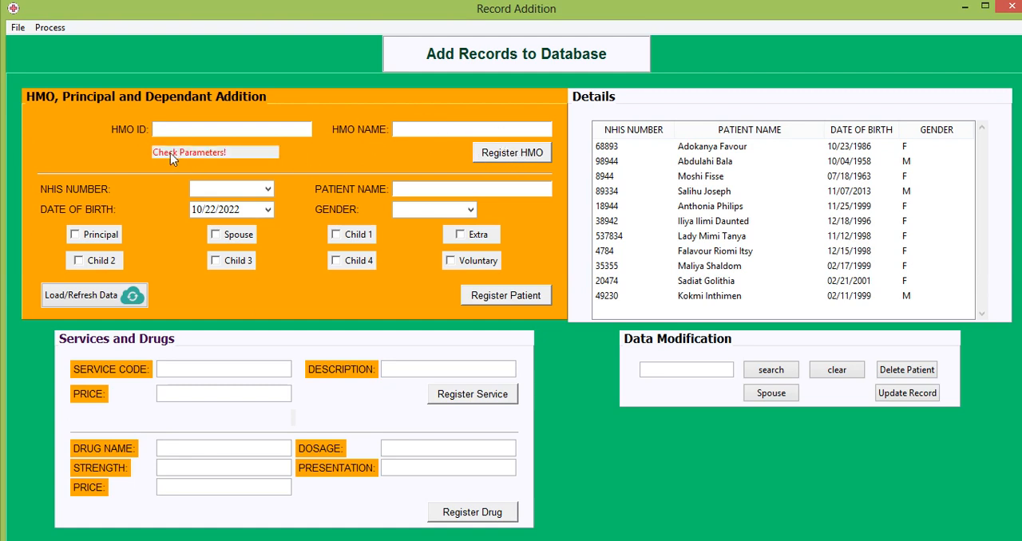
click(225, 130)
text(489834HI)
click(444, 130)
text(Health manager)
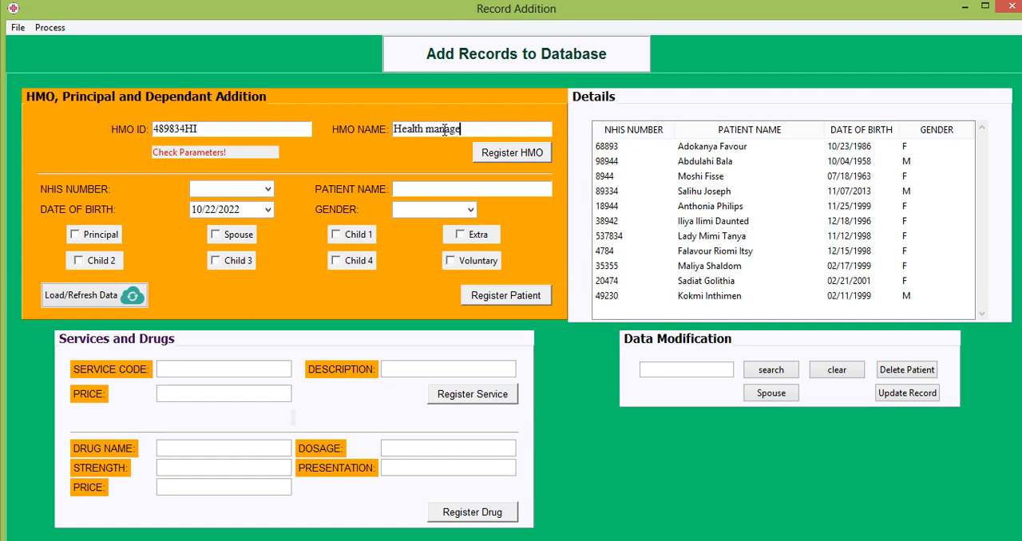
click(433, 128)
key(BackSpace)
text(M)
click(512, 153)
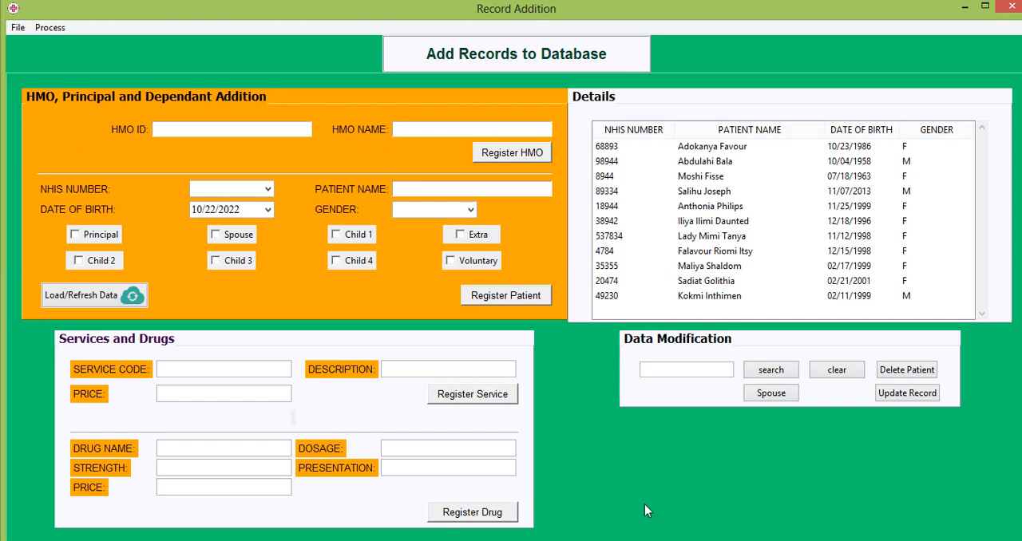
Switch to DB Browser for SQLite and open the patient database file from the NHIS folder
click(728, 540)
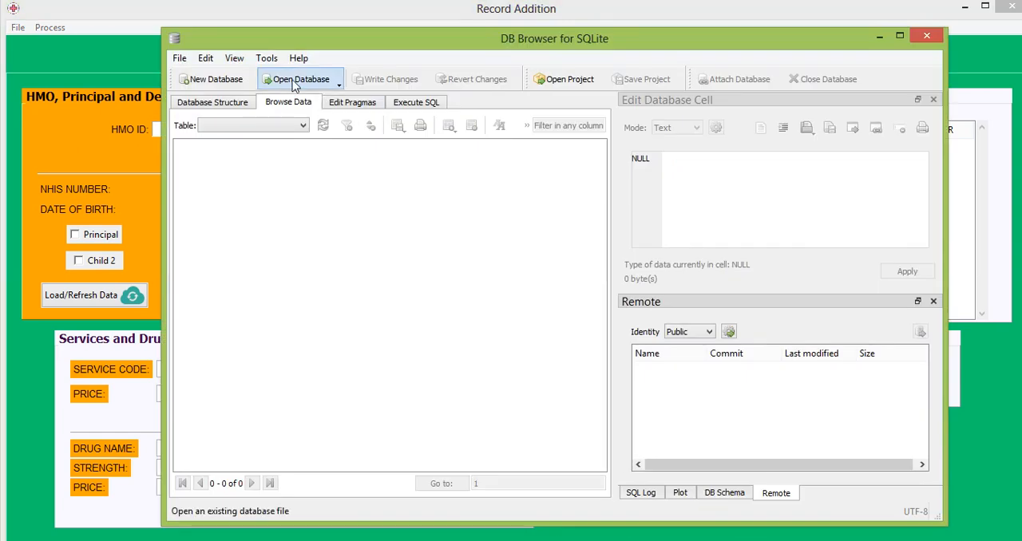
click(306, 86)
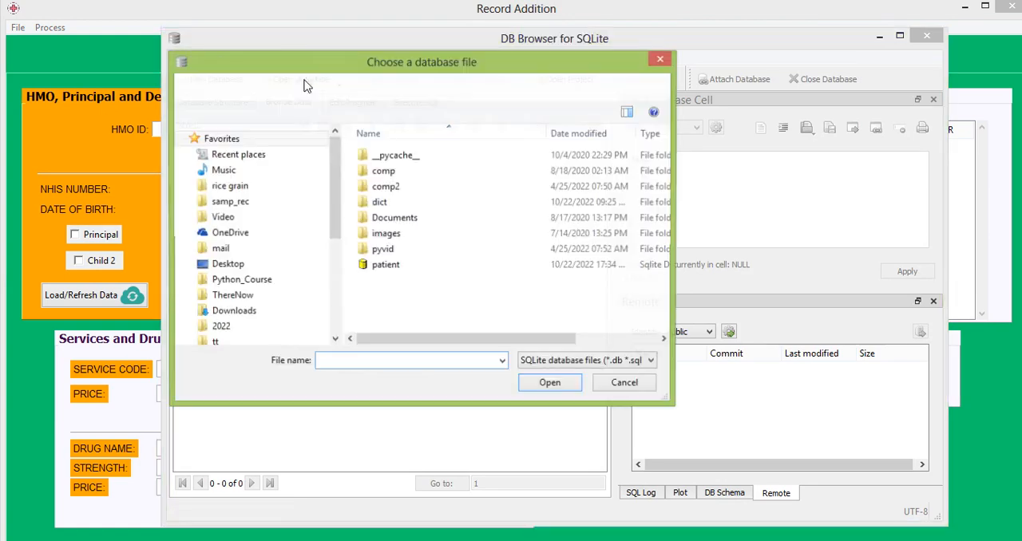
double_click(387, 268)
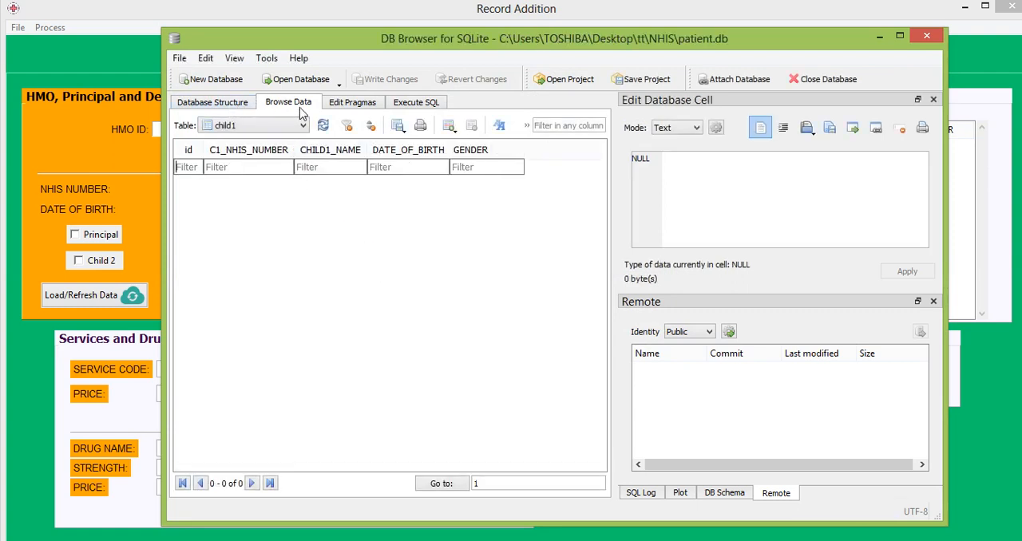
Check the Health Manager record in the hmo table, close the database and return to the Record Addition window
click(297, 130)
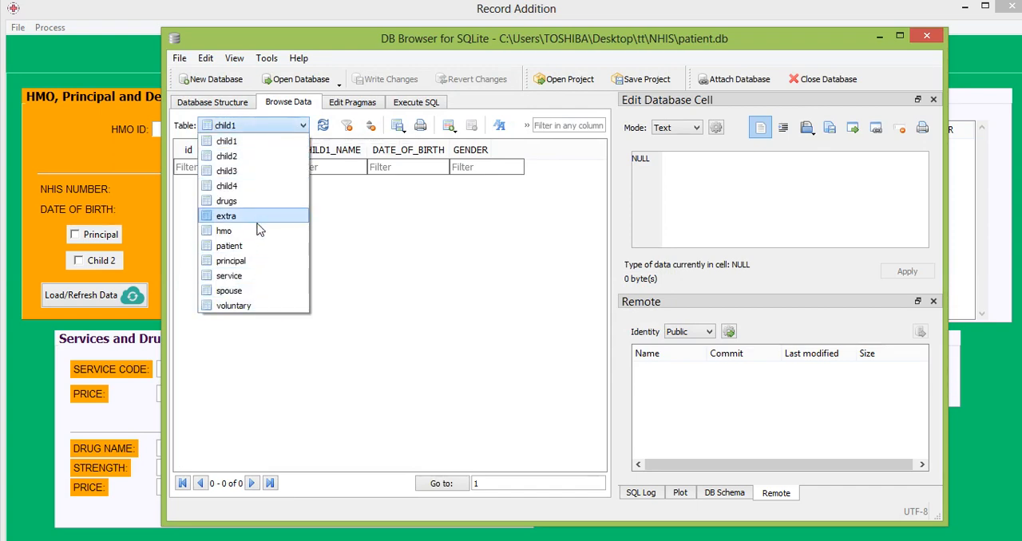
click(258, 231)
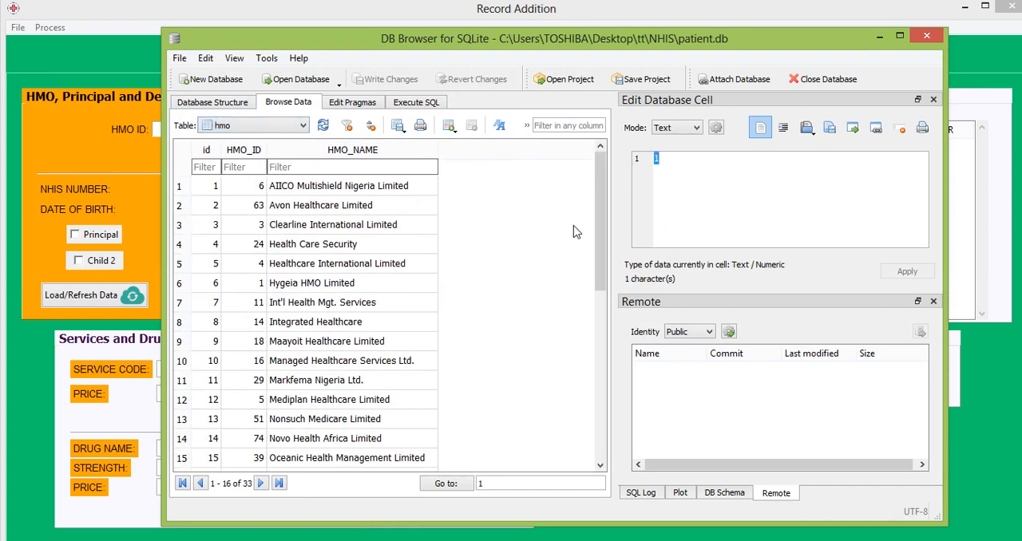
drag(597, 175, 588, 399)
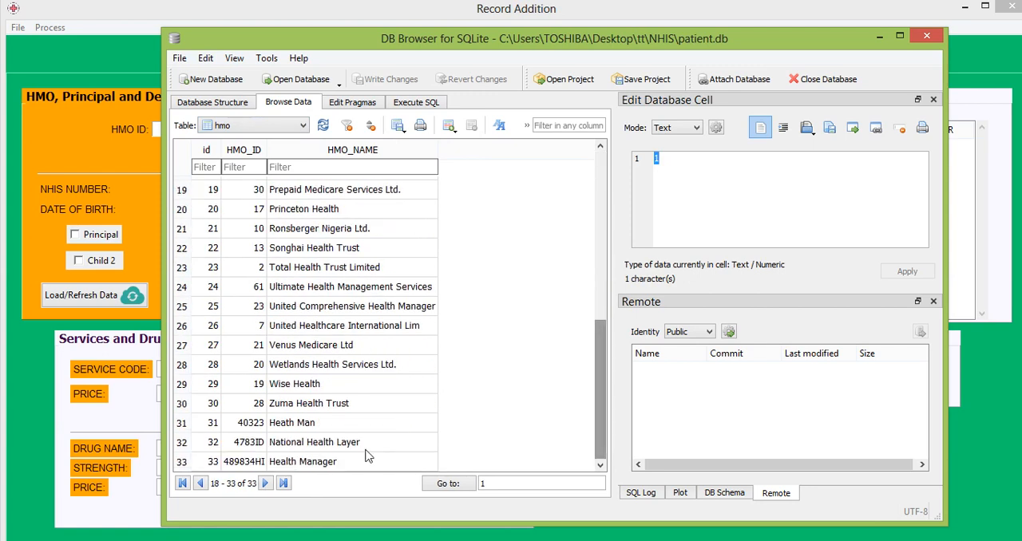
click(294, 463)
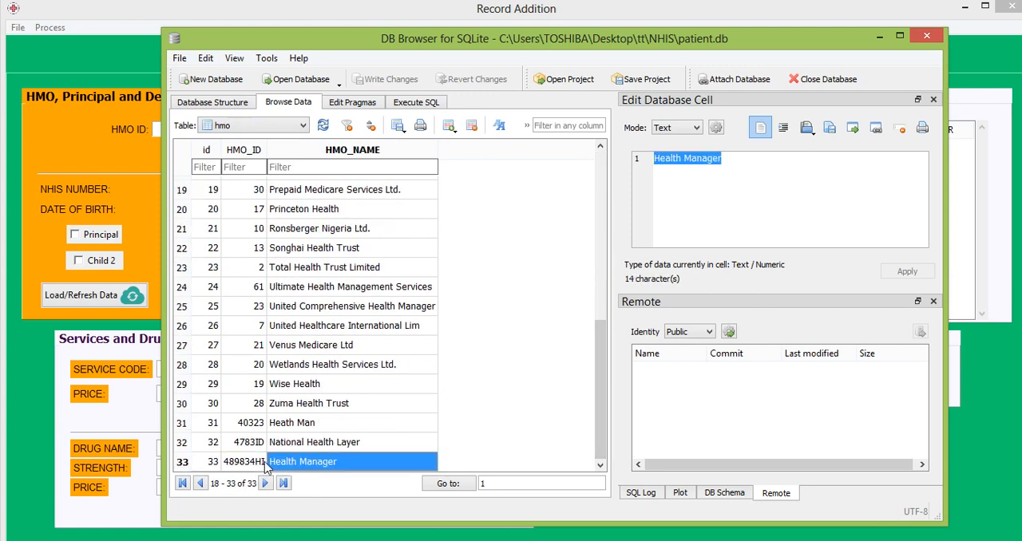
click(242, 463)
click(345, 463)
click(473, 326)
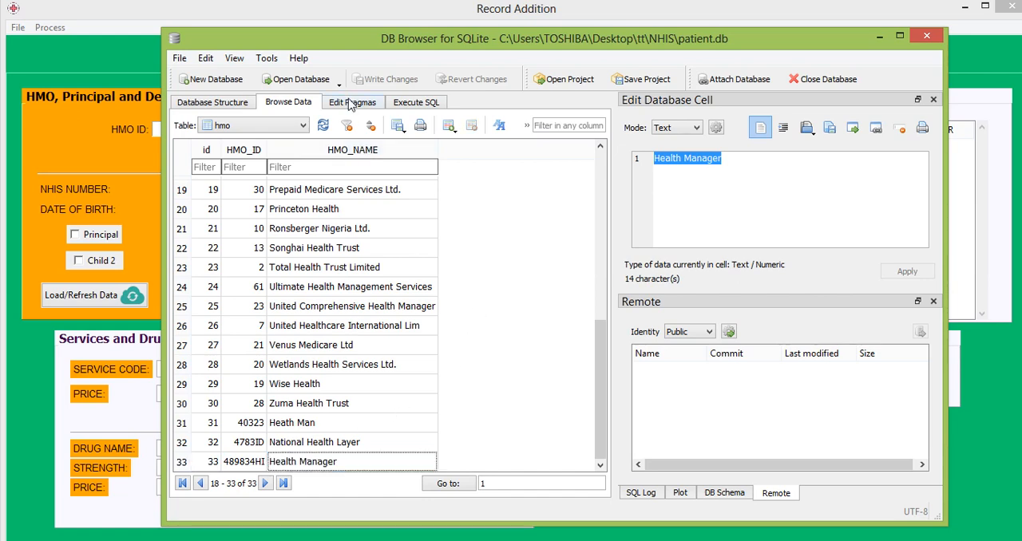
click(825, 79)
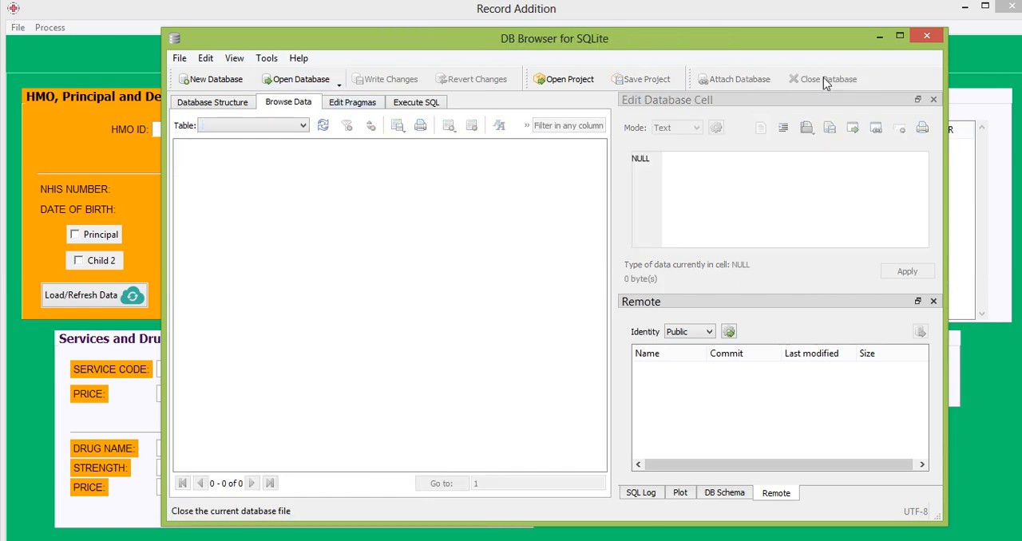
click(879, 36)
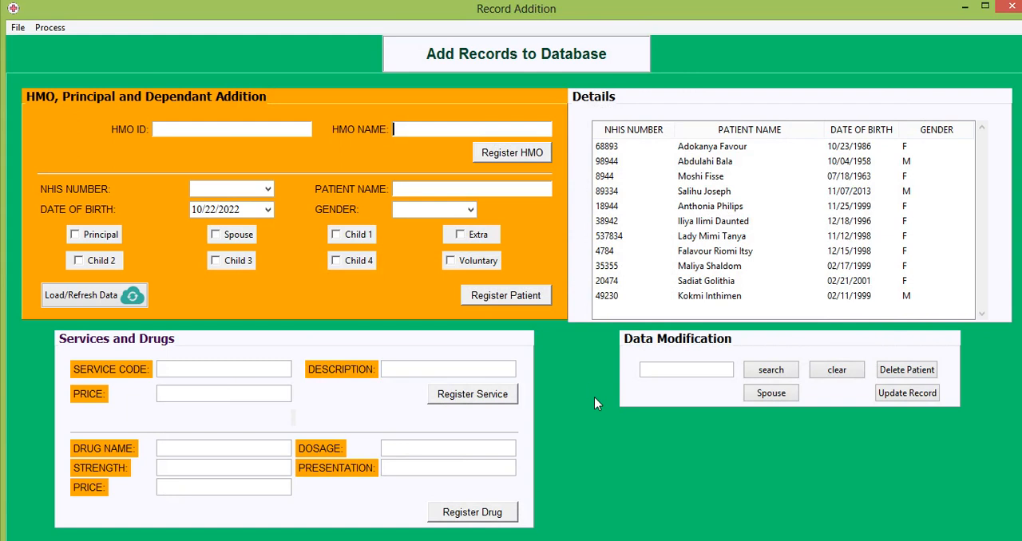
Register a patient as Principal, entering the NHIS number and the patient's full name and choosing gender F
click(75, 235)
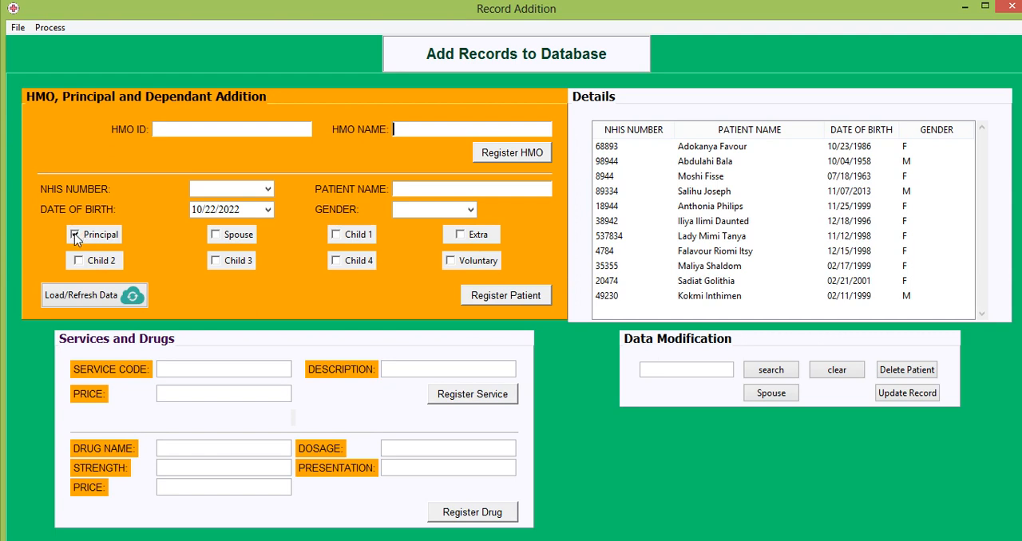
click(250, 189)
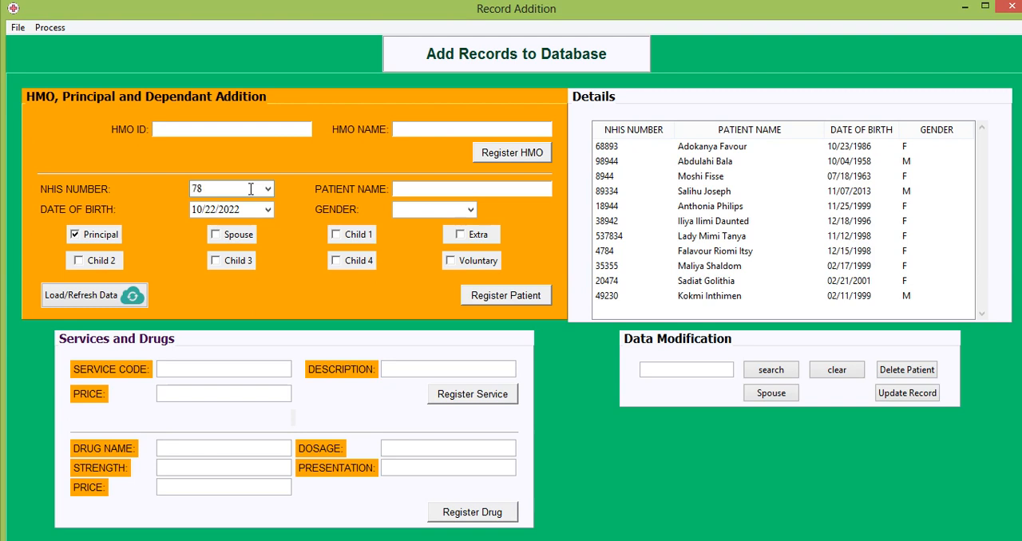
click(423, 189)
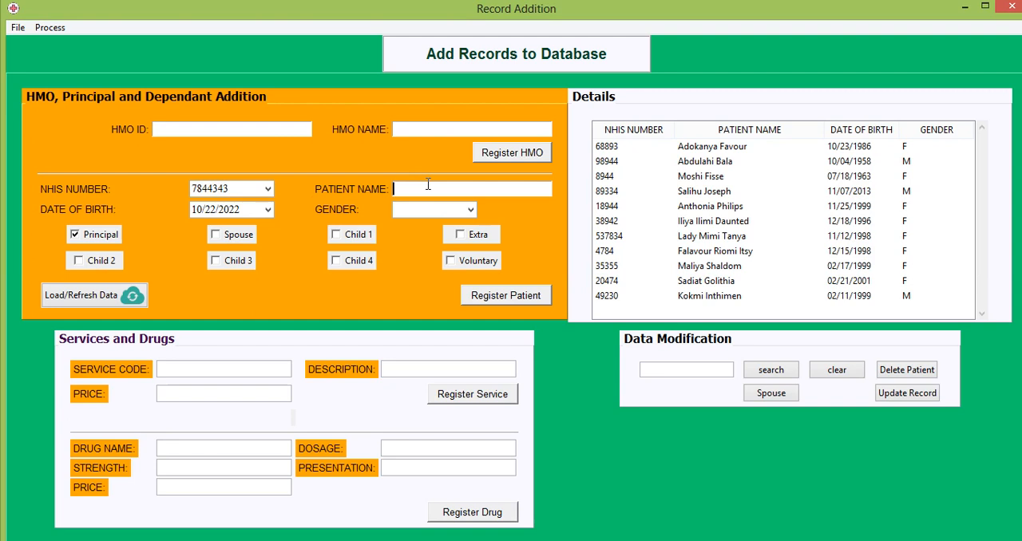
click(473, 210)
click(427, 227)
click(502, 297)
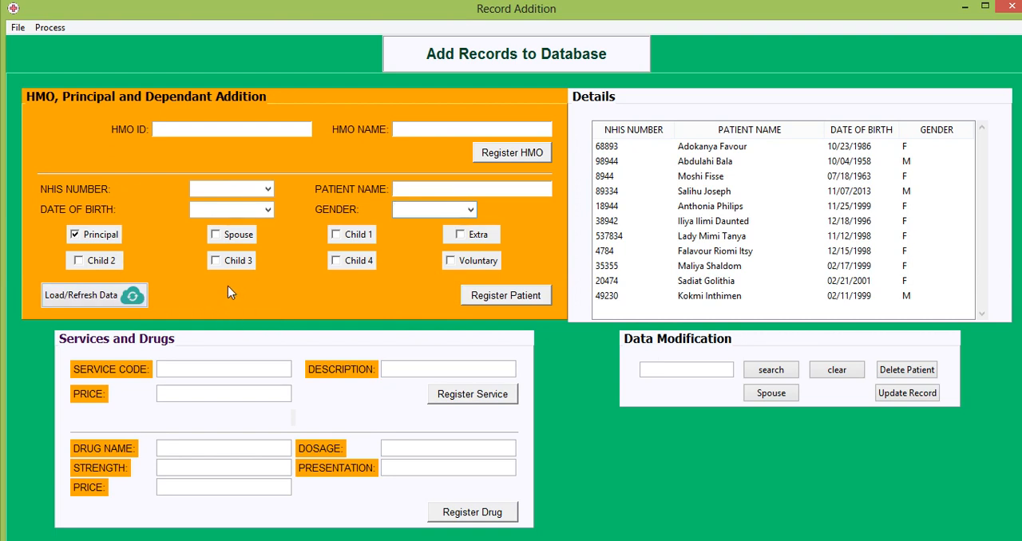
Refresh the patient details list and reload all records with an empty search
click(111, 297)
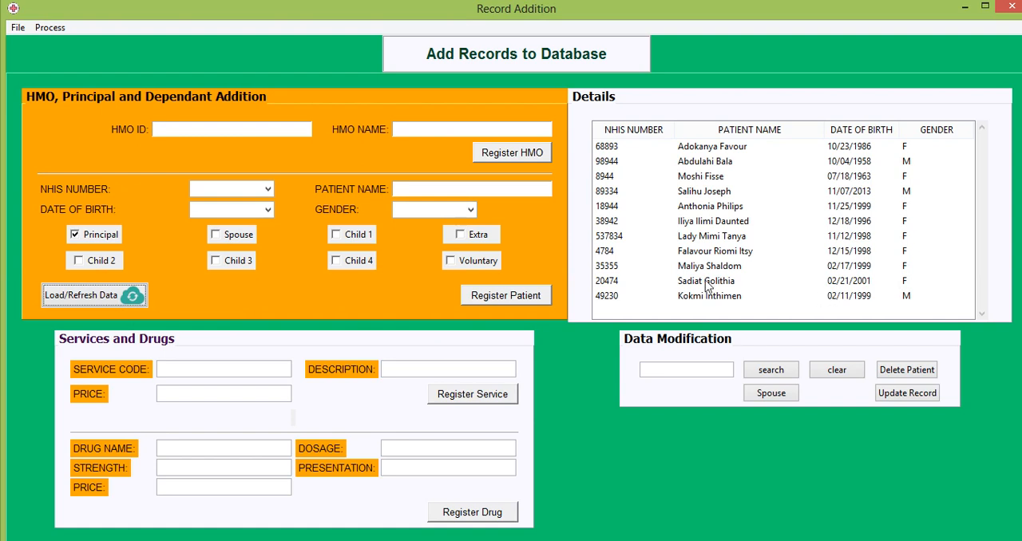
click(738, 166)
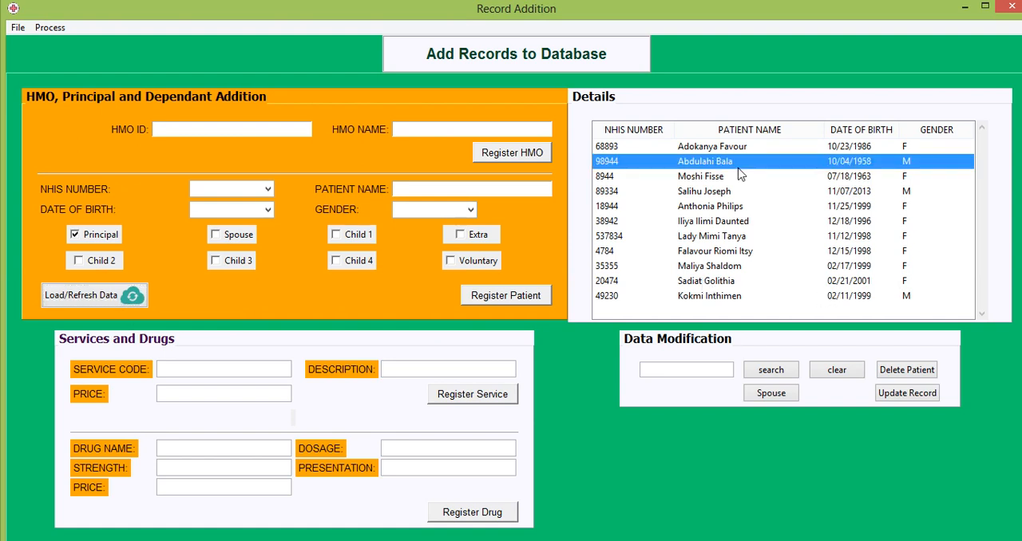
click(771, 371)
Load the newly registered patient's record, replace the second part of the patient name, and save the update
click(731, 313)
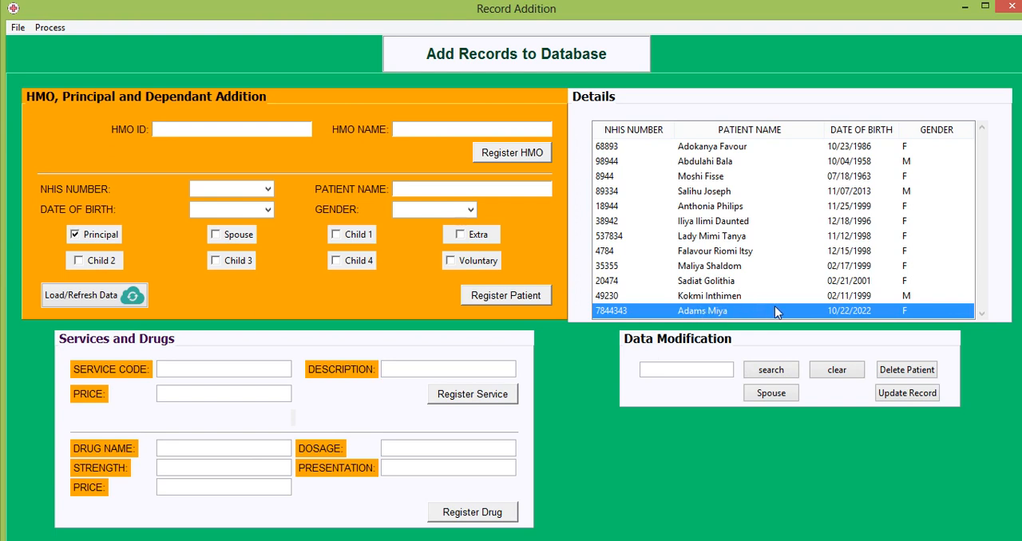
click(755, 313)
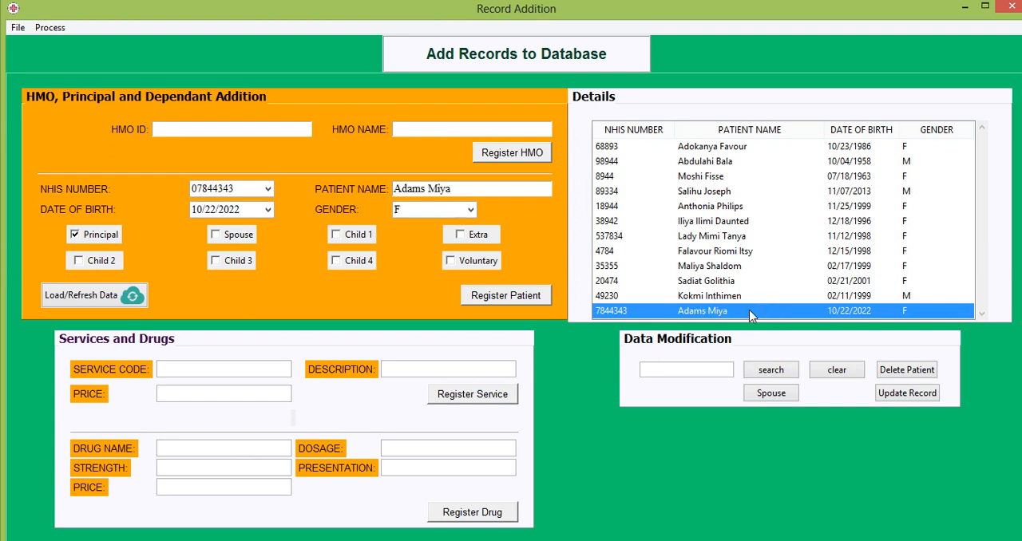
click(466, 188)
key(BackSpace)
key(BackSpace)
key(BackSpace)
key(BackSpace)
text(Tanya)
click(902, 393)
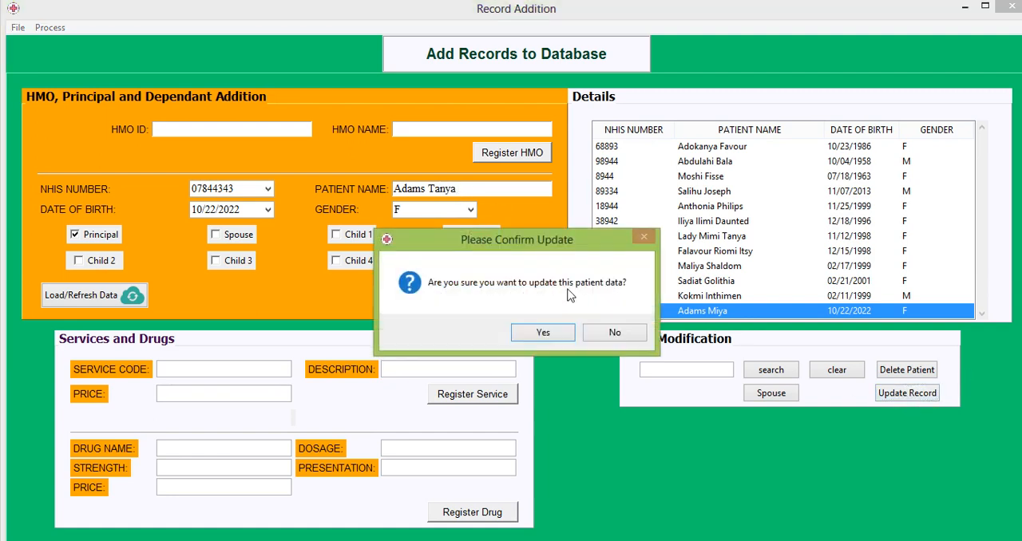
click(543, 332)
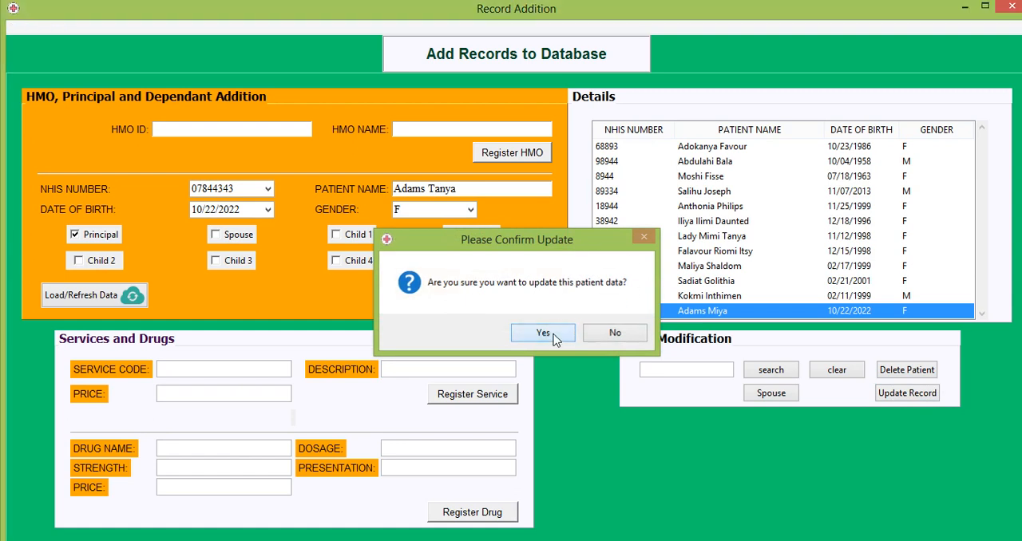
Select the updated patient's row, and search the patient records for "a" and for "ad"
click(728, 310)
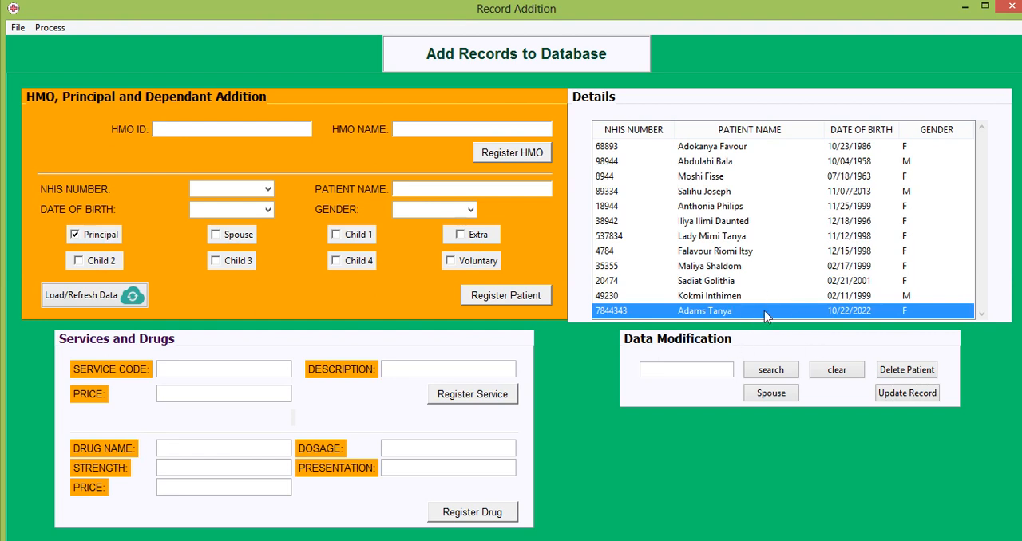
click(661, 367)
text(a)
click(764, 374)
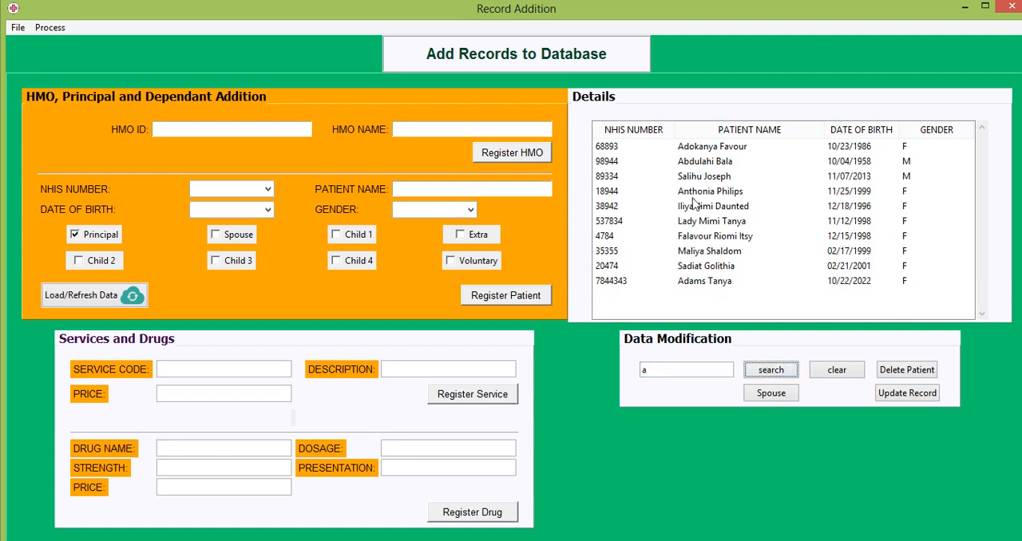
click(657, 367)
text(d)
click(764, 376)
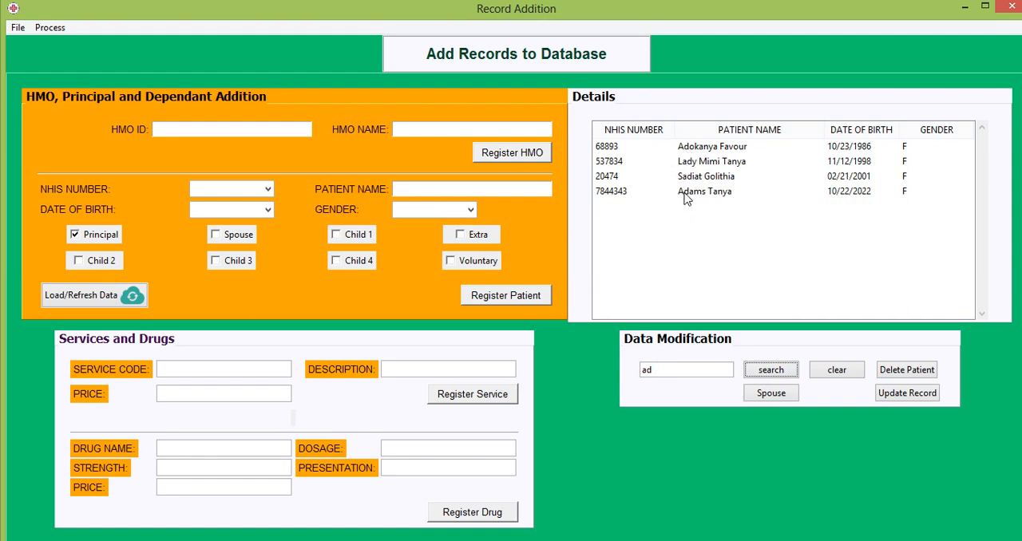
Empty the search term and list all patient records again
click(683, 366)
key(BackSpace)
key(BackSpace)
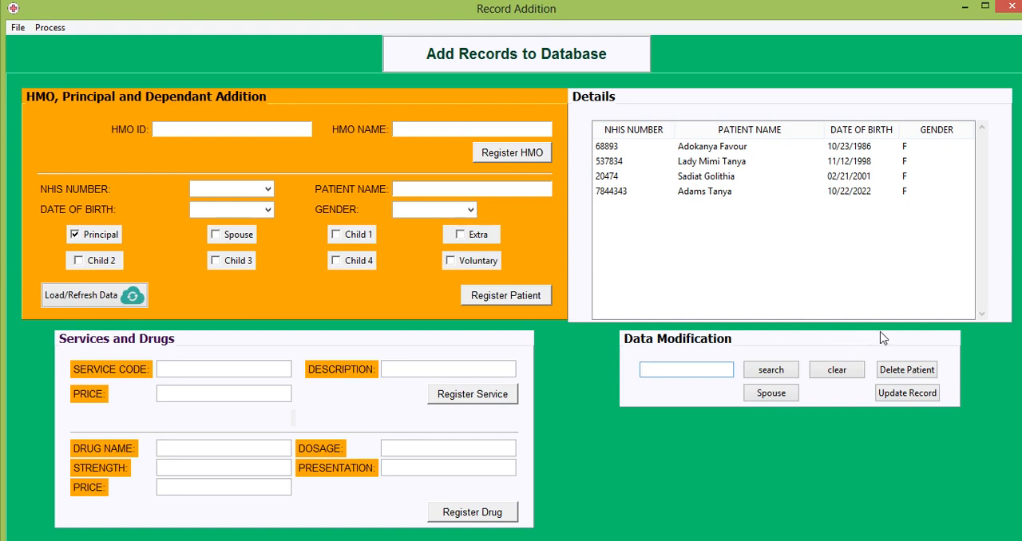
click(771, 371)
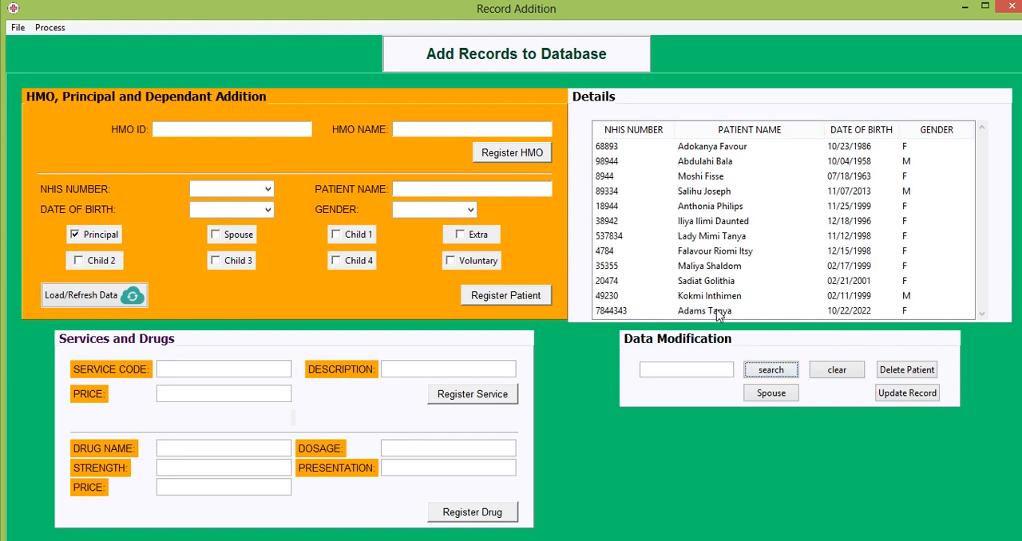
Delete the most recently added patient from the database
click(718, 313)
click(933, 369)
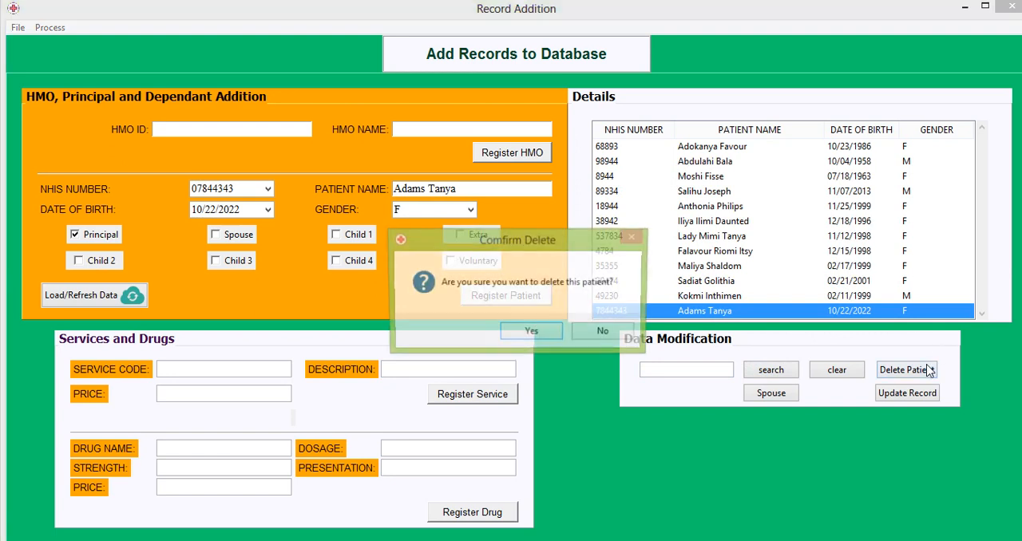
click(530, 332)
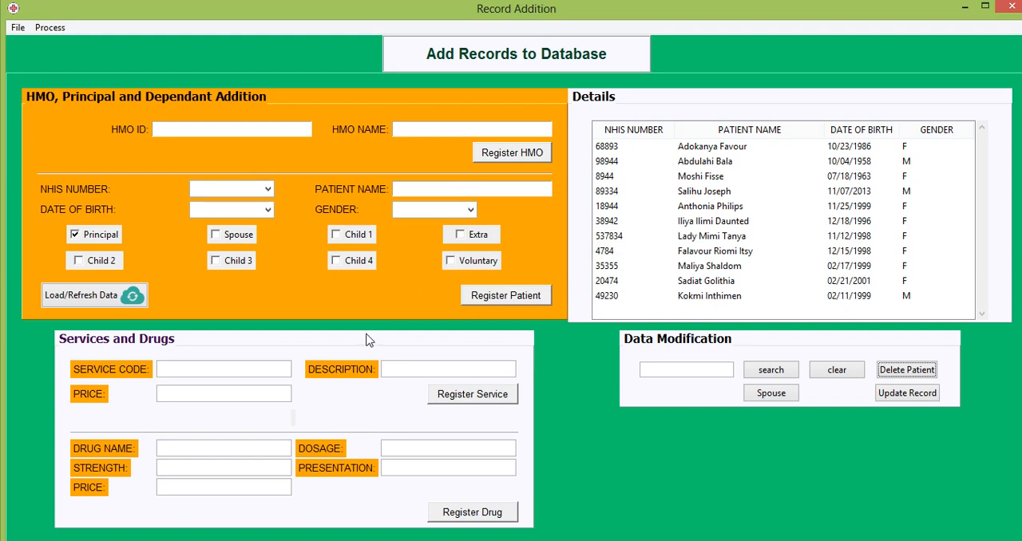
Try to register a service and a drug with all their fields left empty
click(472, 399)
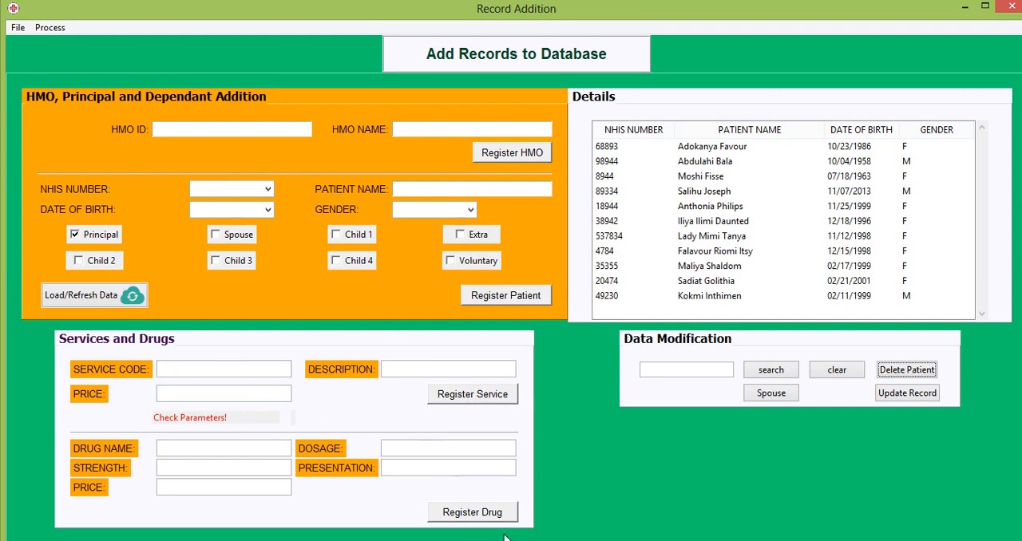
click(488, 512)
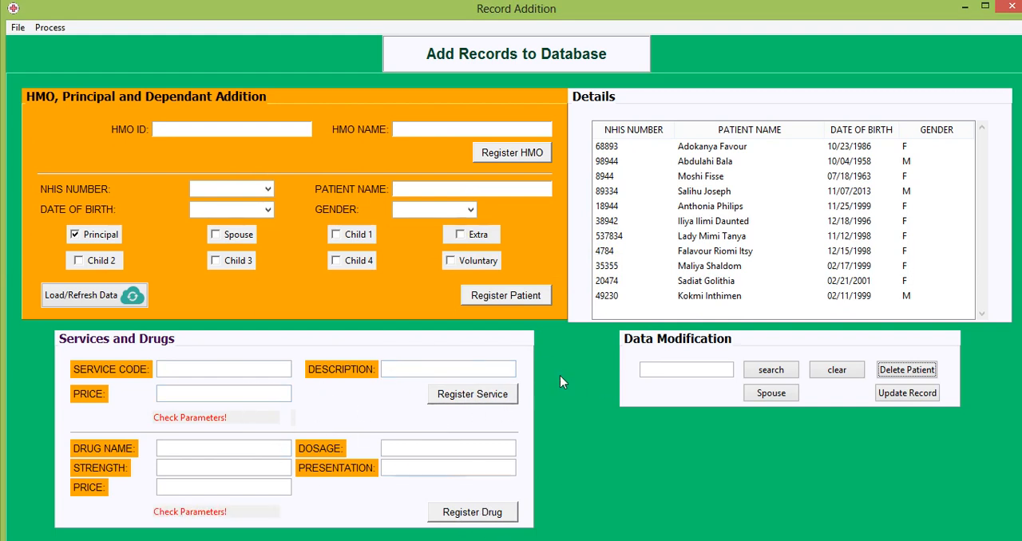